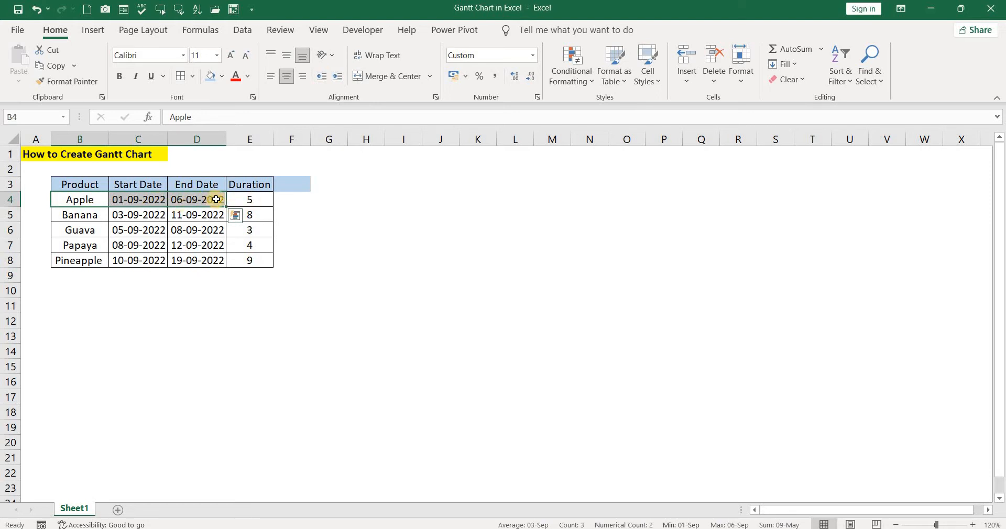
click(255, 203)
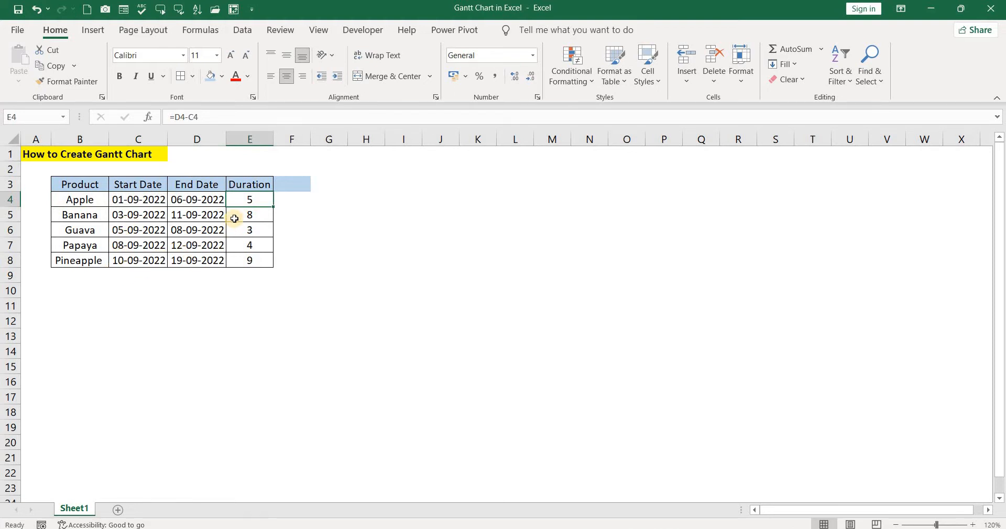
key(Up)
key(Right)
key(shift+Right)
key(shift+Right)
key(shift+Right)
key(shift+Right)
key(shift+Right)
key(shift+Right)
key(shift+Right)
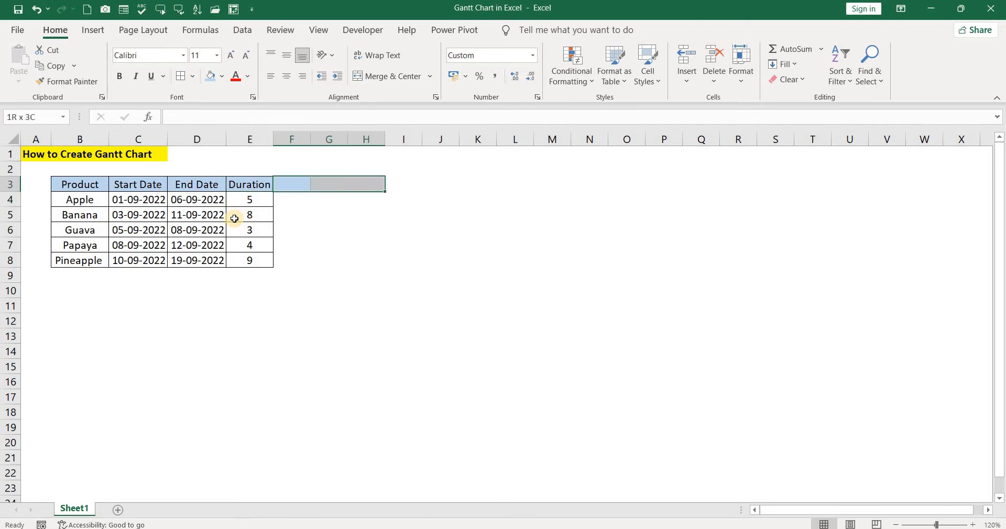
click(294, 202)
key(shift+Right)
key(shift+Right)
key(shift+Right)
key(shift+Right)
key(shift+Right)
key(shift+Right)
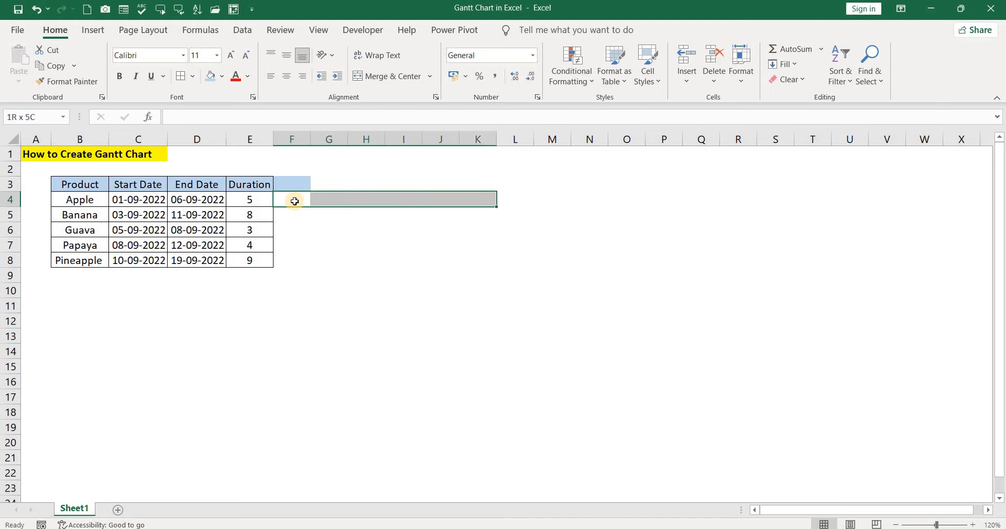
Enter the formula =$C$4 in F3 so the timeline header starts at the first start date.
key(Up)
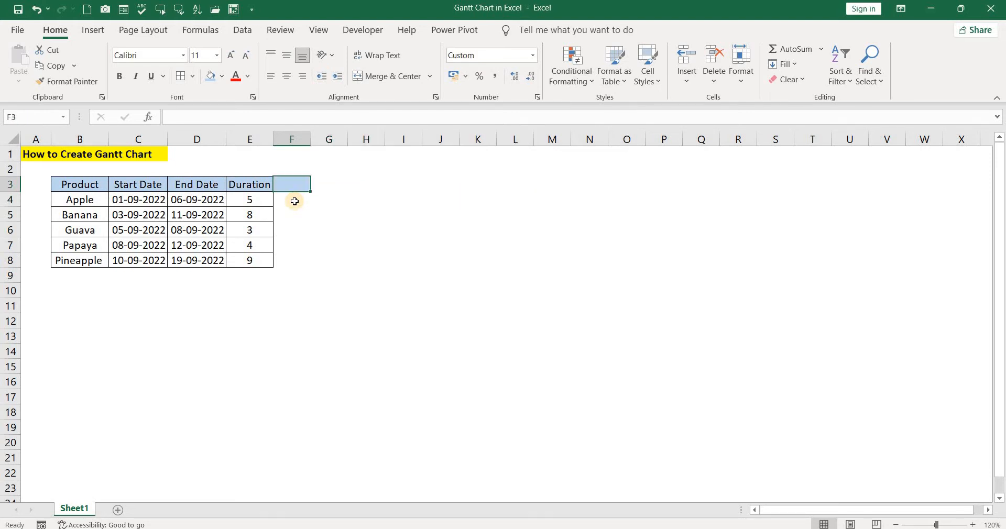
text(=)
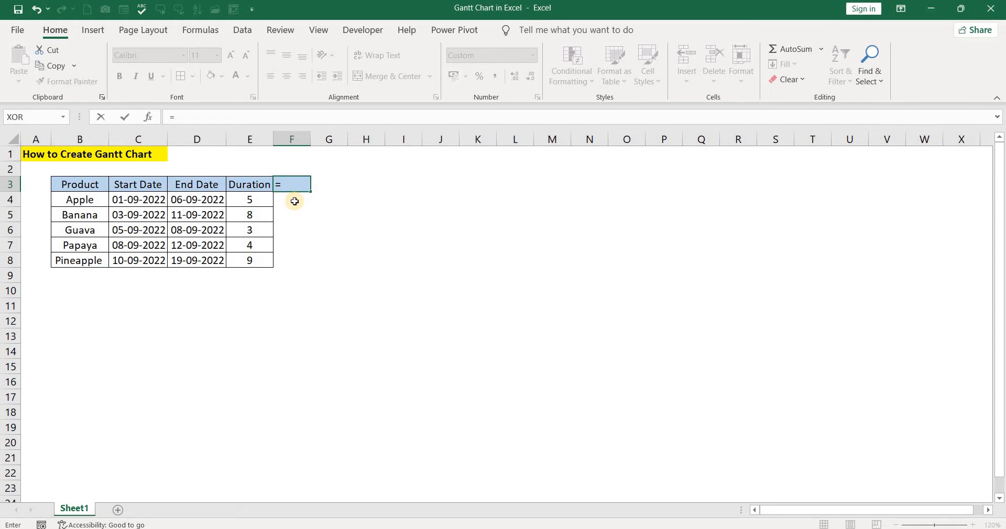
key(Left)
key(Left)
key(Left)
key(Down)
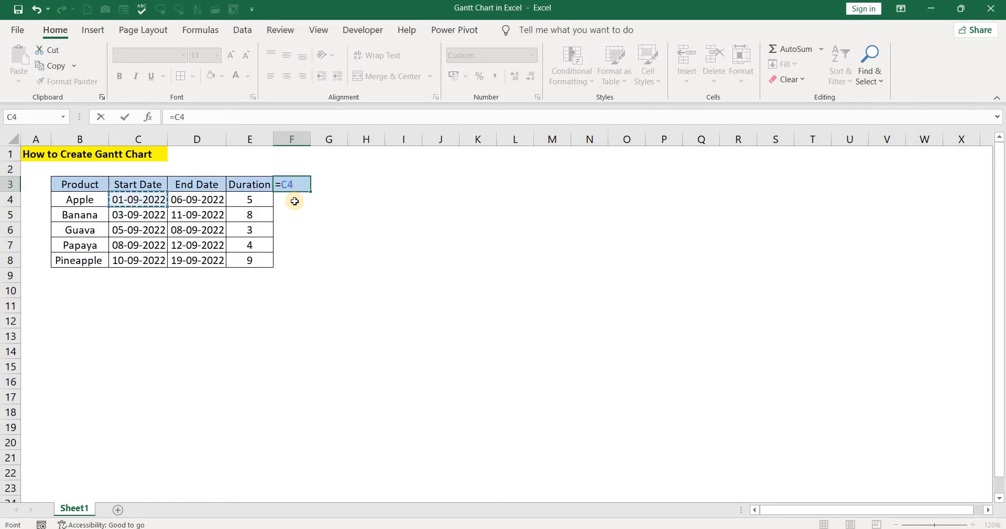
key(F4)
key(ctrl+Return)
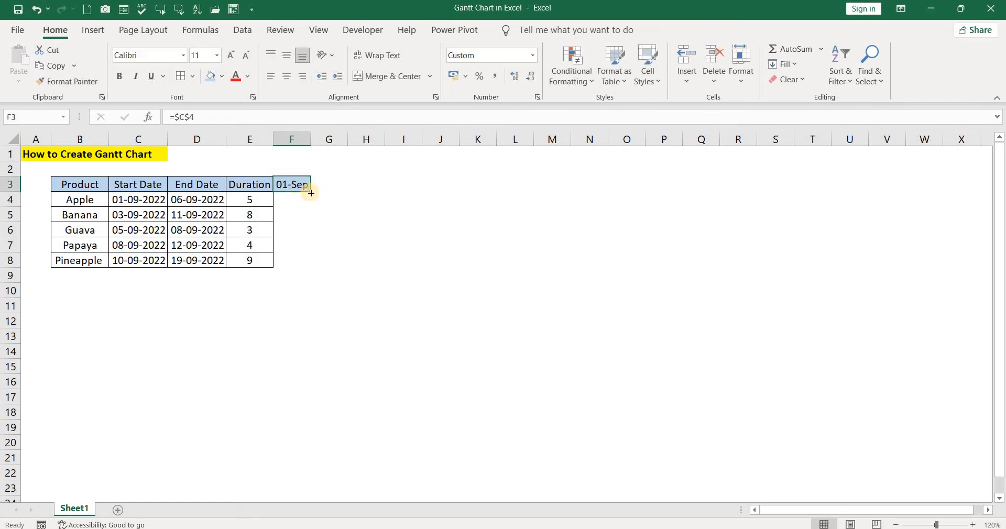
mouse_move(310, 193)
mouse_down()
mouse_move(604, 171)
mouse_move(748, 193)
mouse_move(702, 178)
mouse_move(314, 182)
mouse_move(325, 184)
mouse_up()
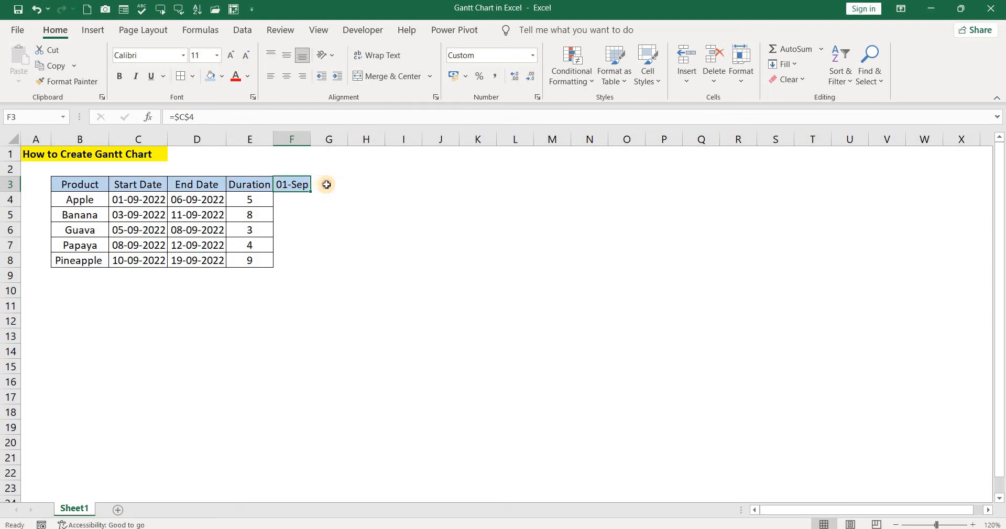
Enter the formula +F3+1 in G3 to produce the next day's date.
click(327, 184)
text(+)
key(Left)
text(+1)
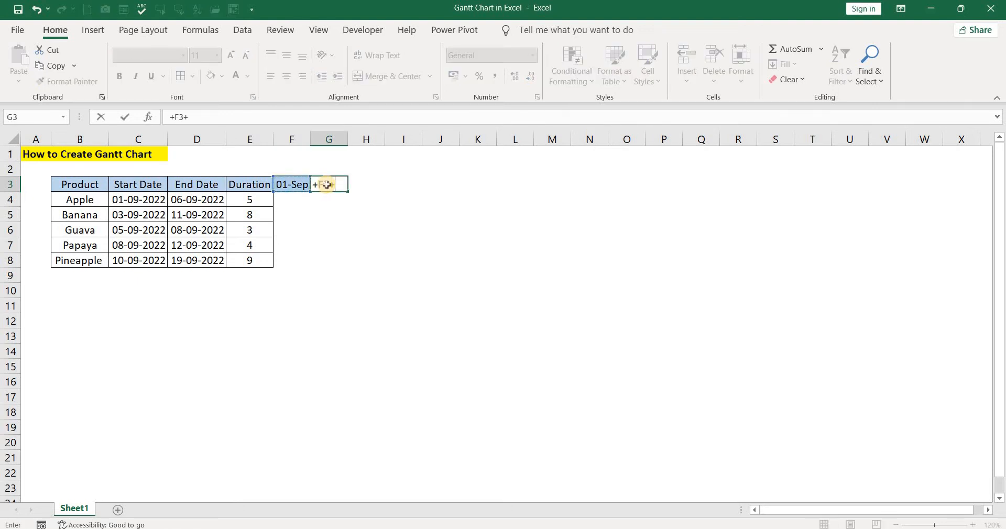
key(Return)
click(327, 184)
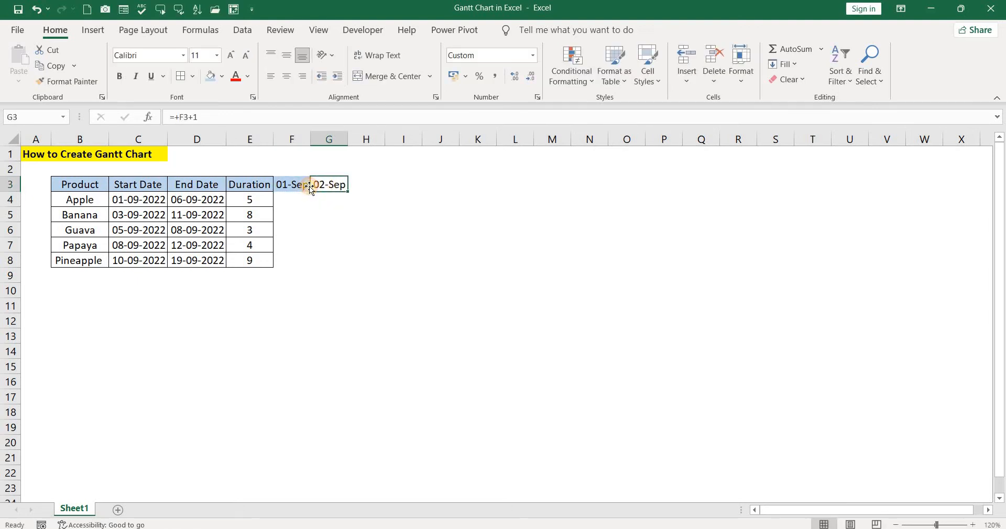
Paste only the formatting of F3 onto G3 and fill the dates across row 3 through 23-Sep in AB3.
key(Left)
key(ctrl+c)
key(Right)
key(alt+e)
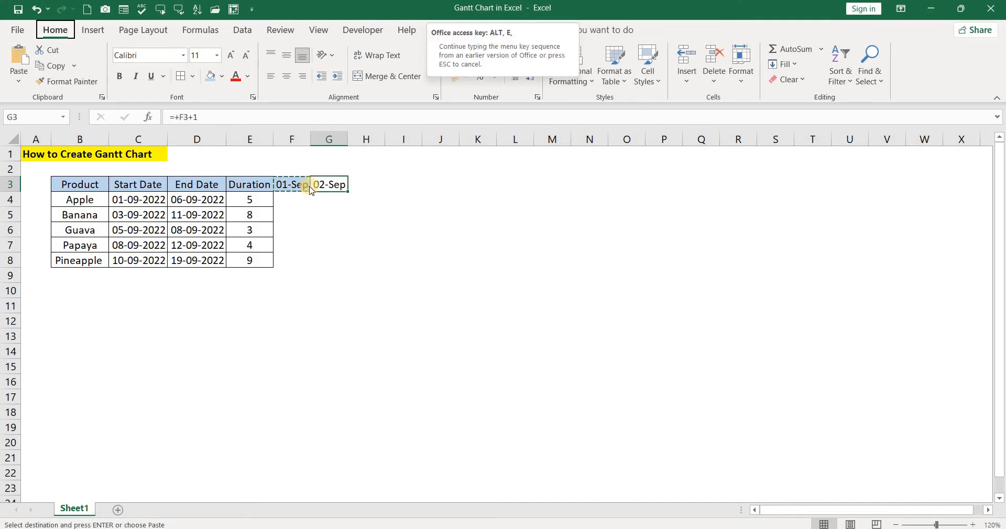
key(s)
key(t)
click(240, 451)
drag(348, 192, 1001, 194)
key(ctrl+Left)
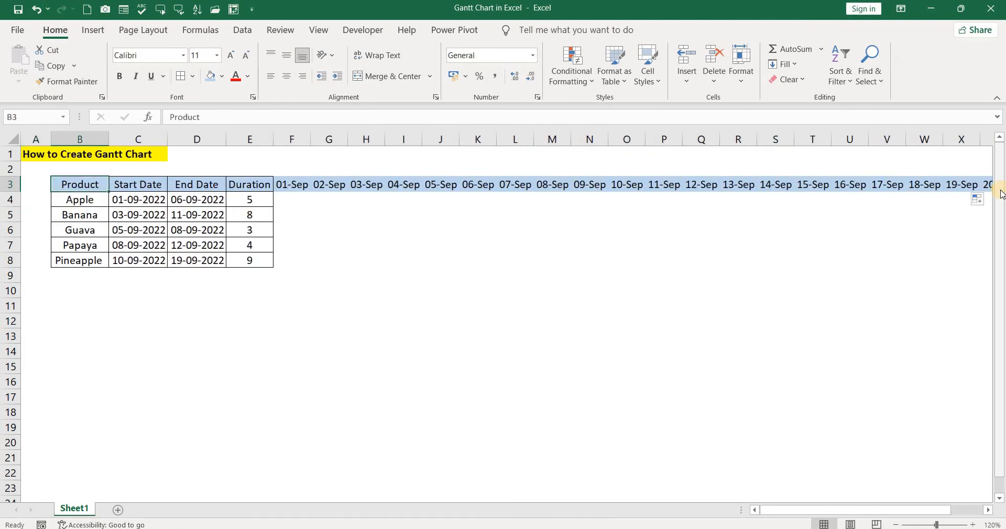
Apply all borders to the whole table, from the Product header through the 23-Sep column down to row 8.
key(Tab)
key(Tab)
key(shift+Tab)
key(ctrl+shift+Down)
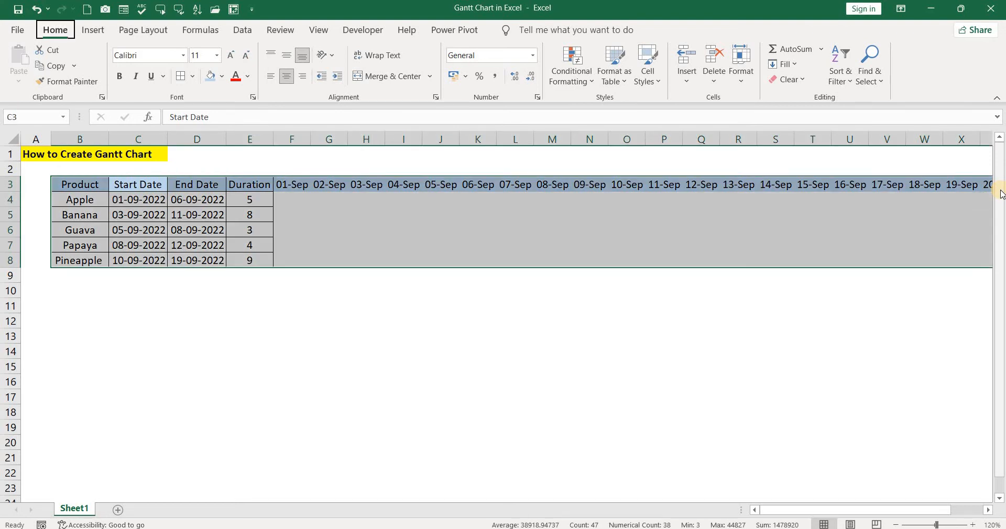
key(h)
key(b)
key(a)
key(Down)
key(Right)
key(Up)
key(Right)
key(Down)
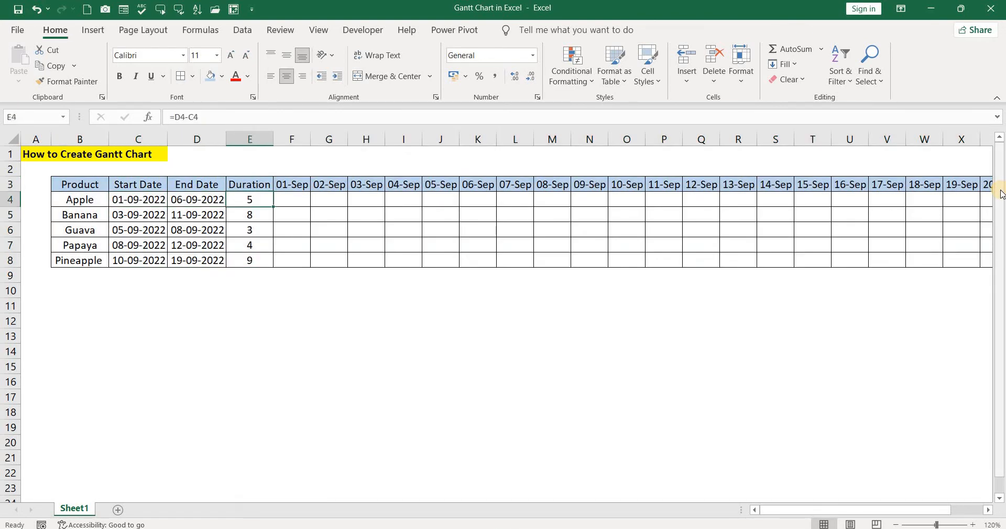
Begin an IF formula in F4 with the row-locked header date reference F$3.
key(Right)
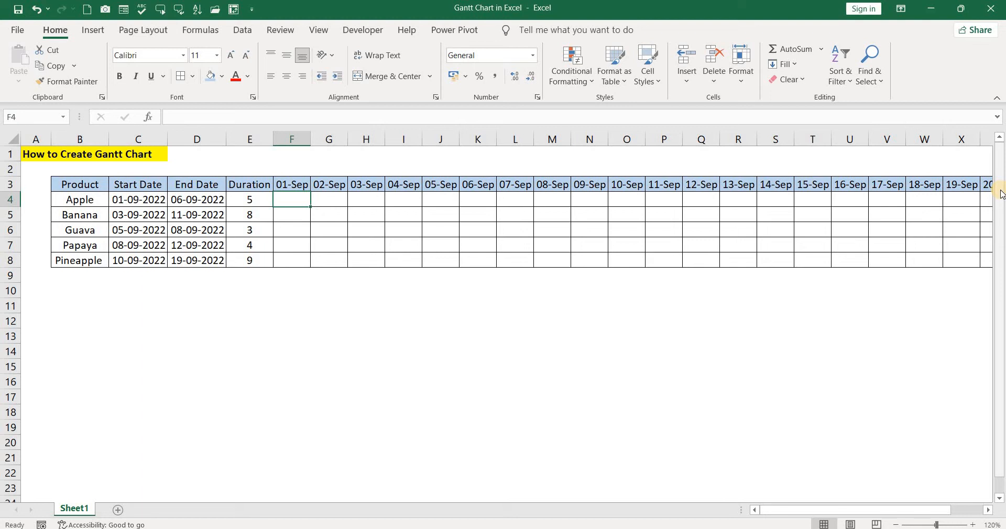
text(=id)
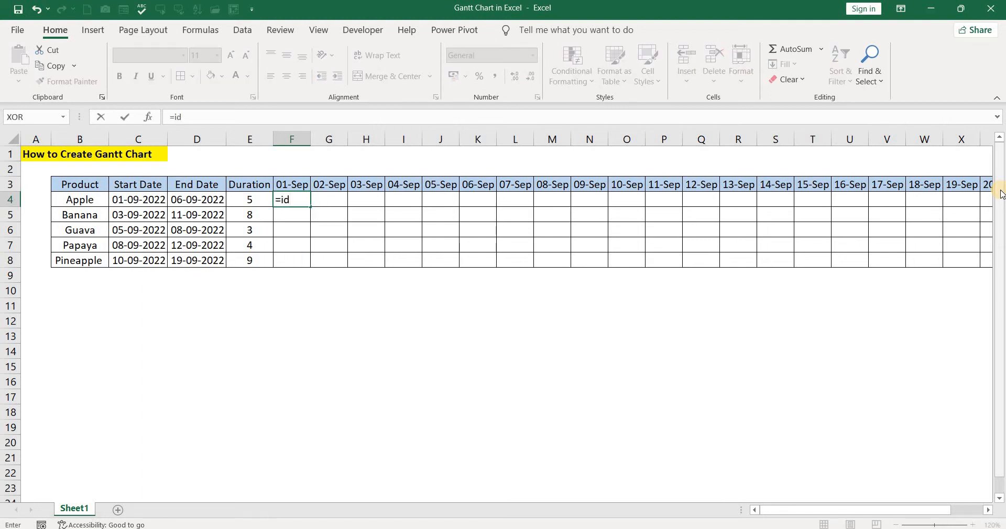
key(BackSpace)
text(f)
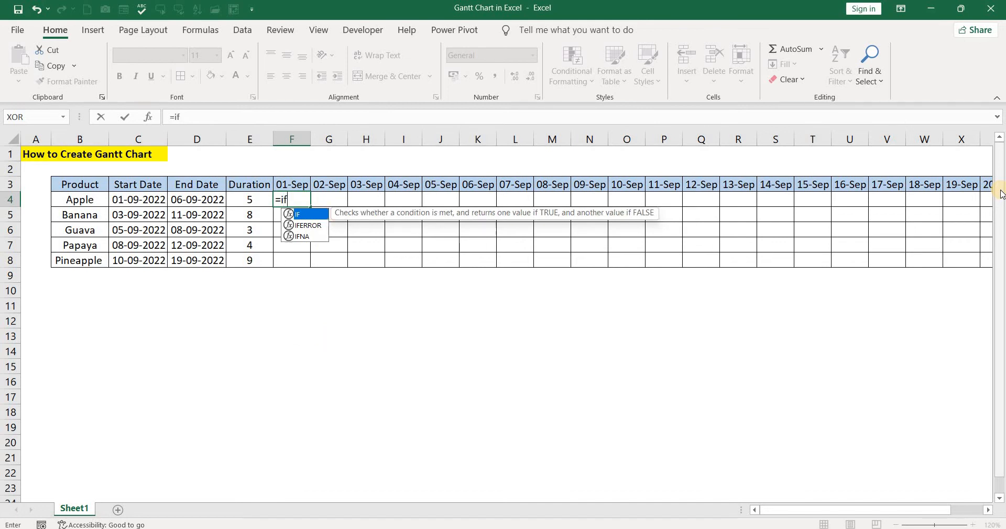
key(Tab)
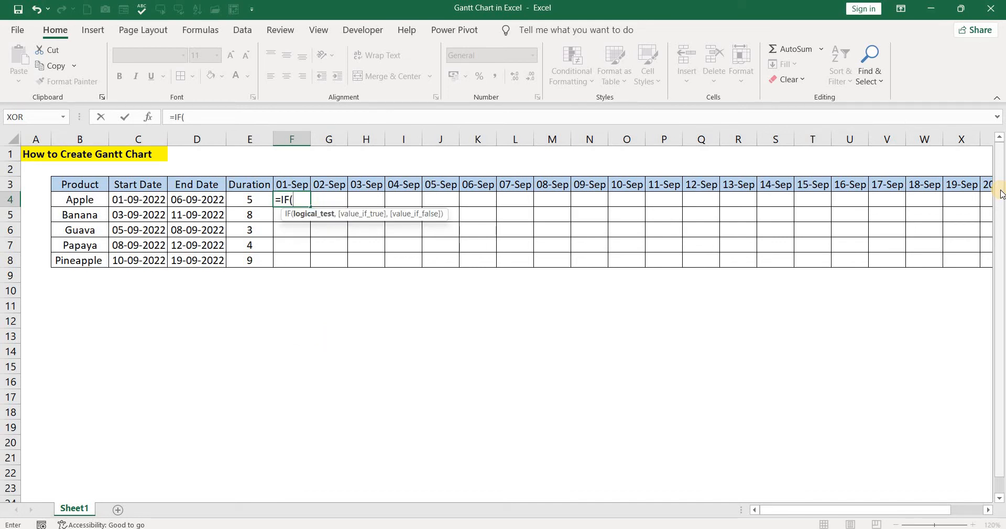
key(Up)
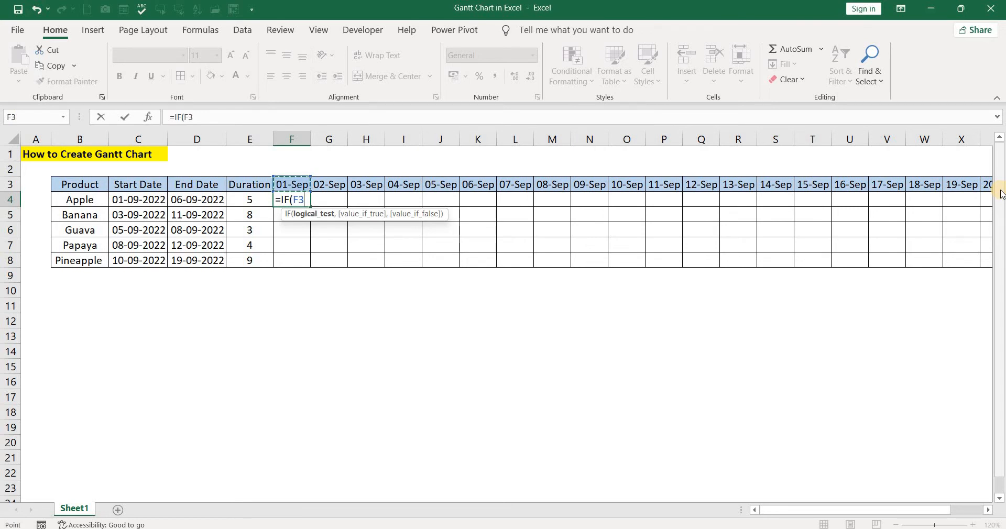
key(F4)
key(F4)
Complete the formula's logical test as F$3>=$C4, locking the start date's column.
text(>=)
key(Left)
key(Left)
key(Left)
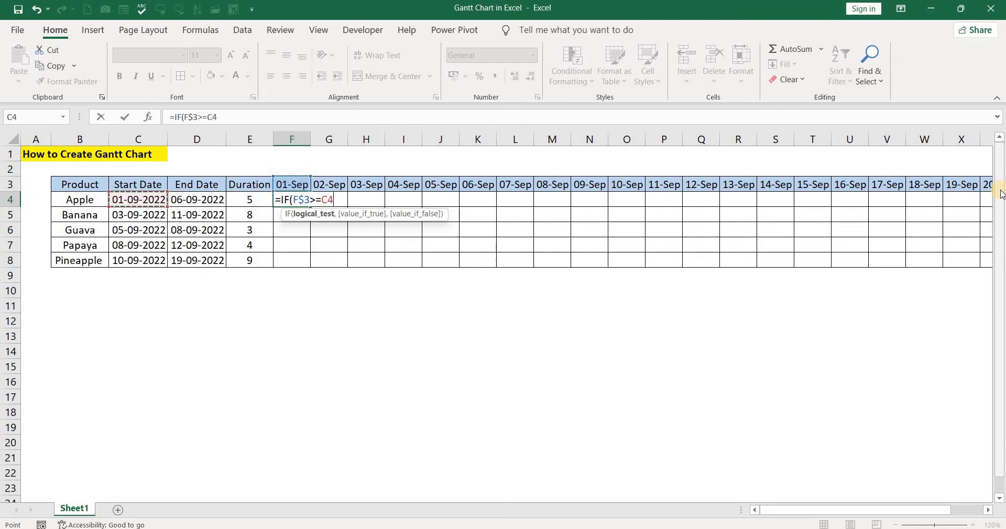
key(F4)
key(F4)
key(F4)
text(,)
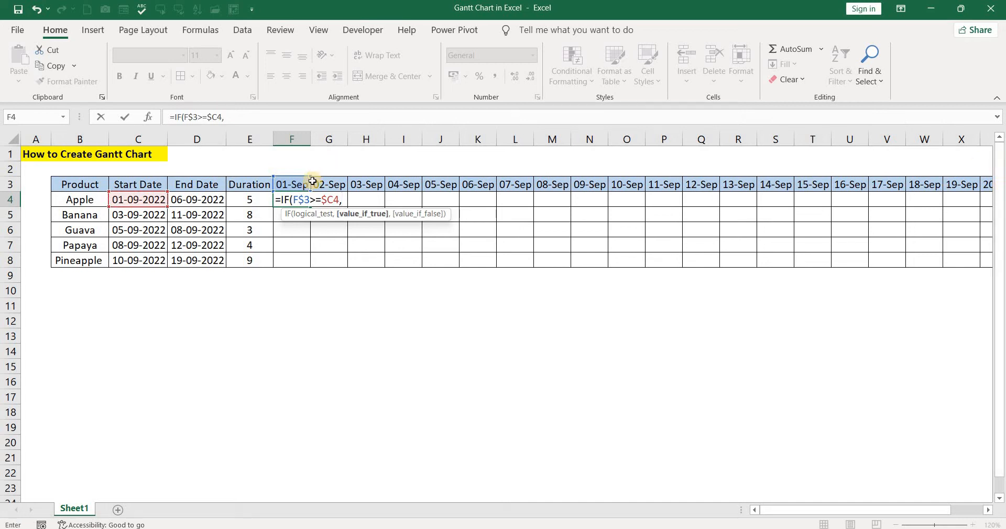
Open an AND function around the start-date test inside the IF formula in F4, ready for a second condition.
click(292, 200)
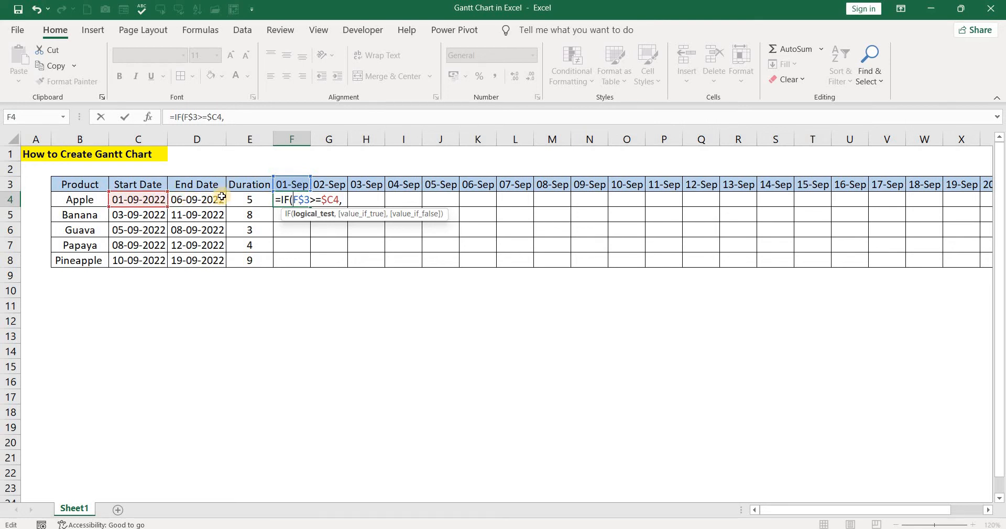
text(AND()
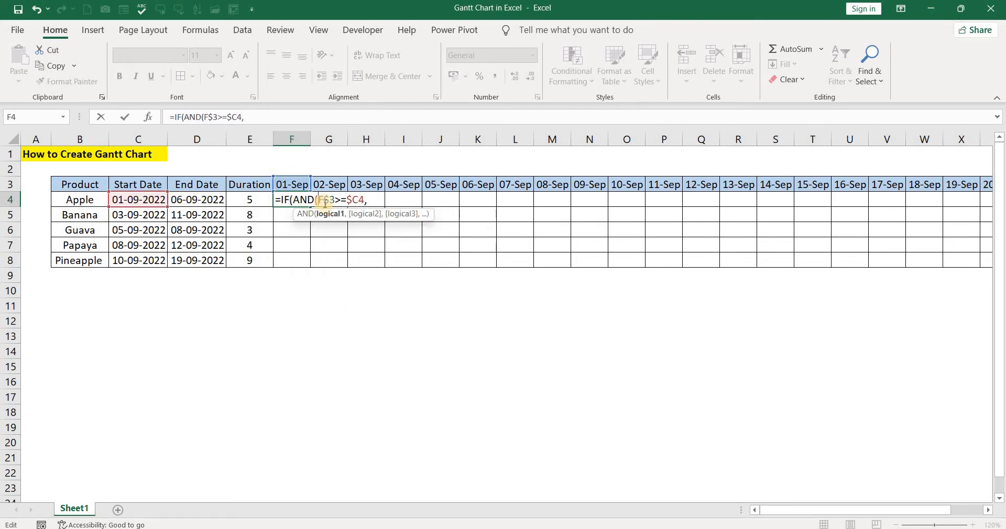
click(376, 202)
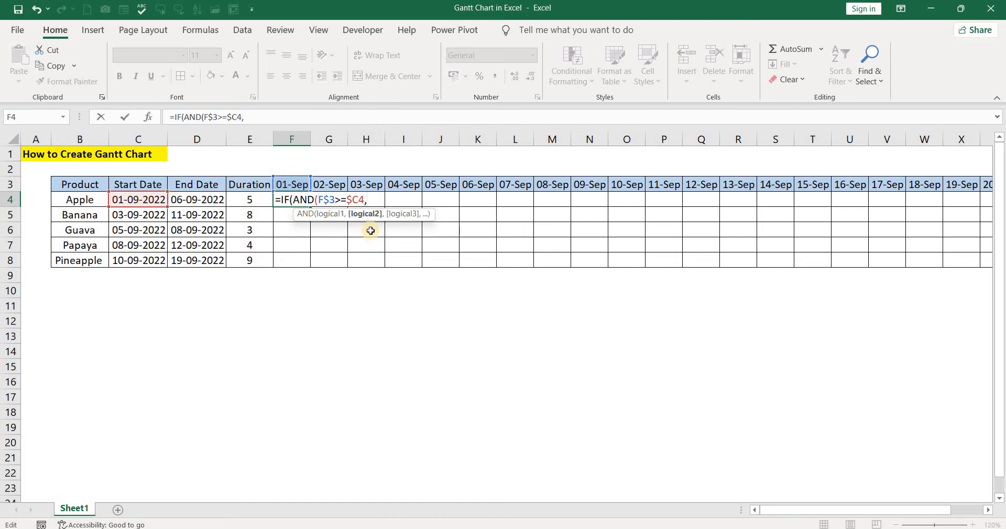
Add F$3<=$D4 as the second AND condition and close the AND function.
click(285, 182)
key(F4)
key(F4)
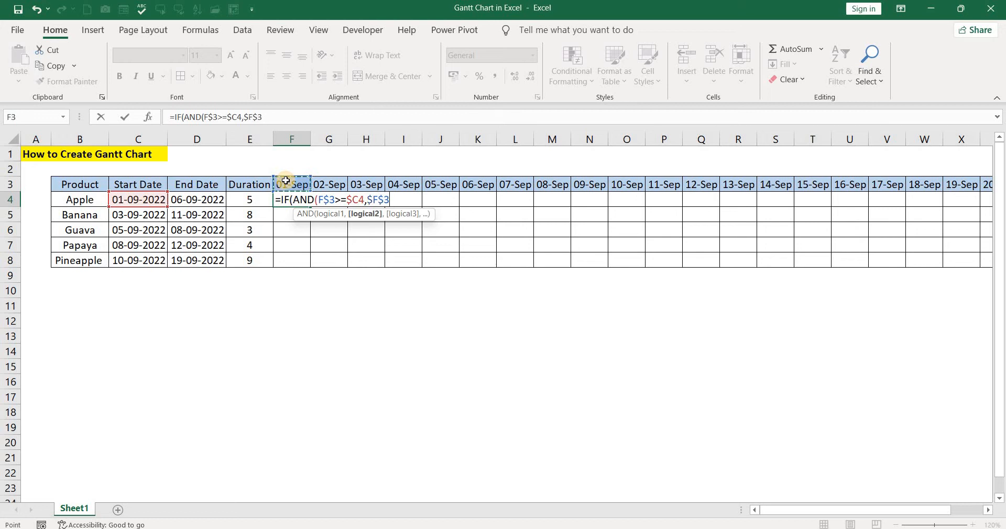
text(,)
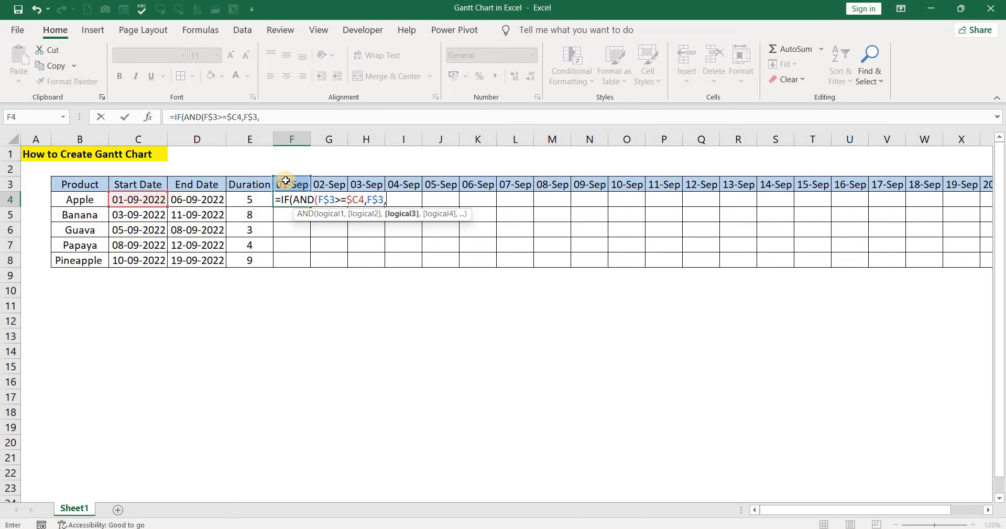
key(BackSpace)
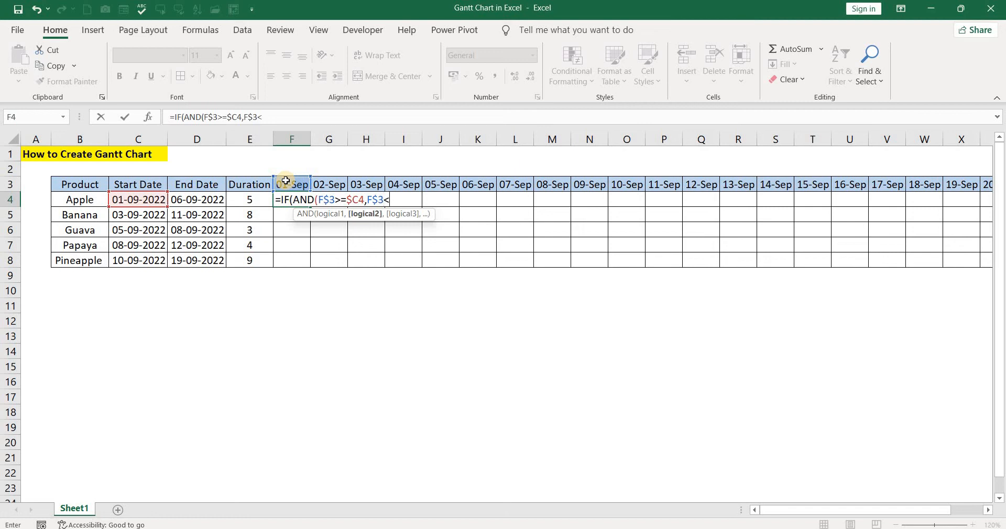
text(<=)
click(191, 203)
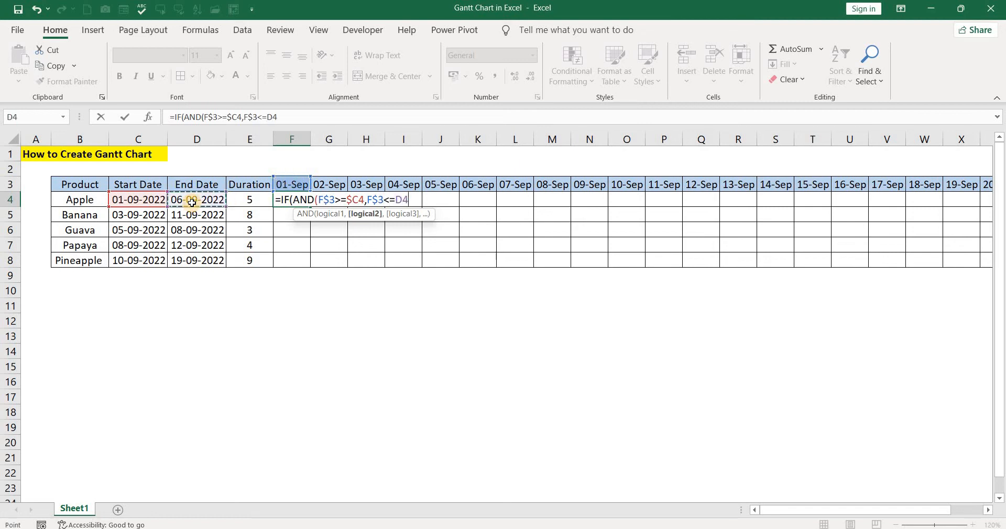
key(F4)
key(F4)
key(F4)
text(),)
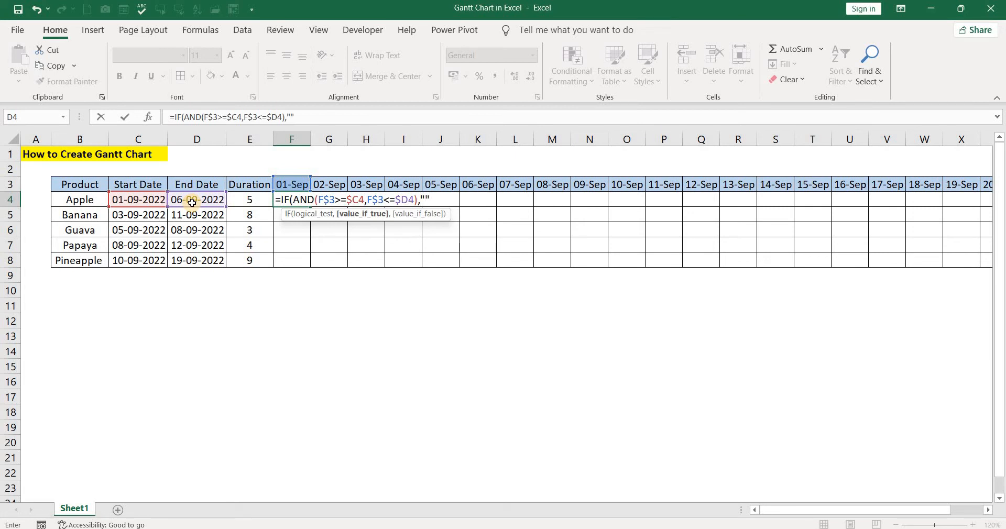
Finish the IF formula with "" as the true result and a string of two spaces as the false result.
text("",)
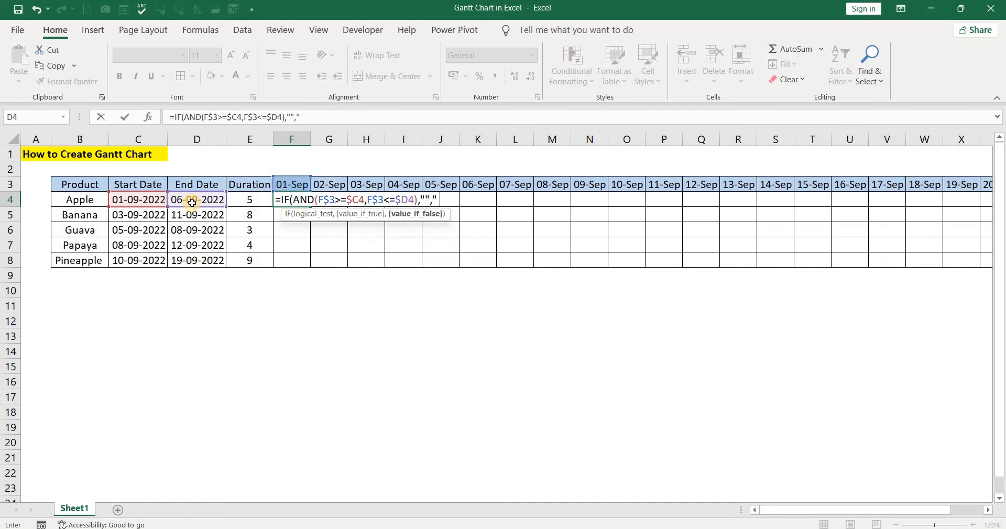
text(" "))
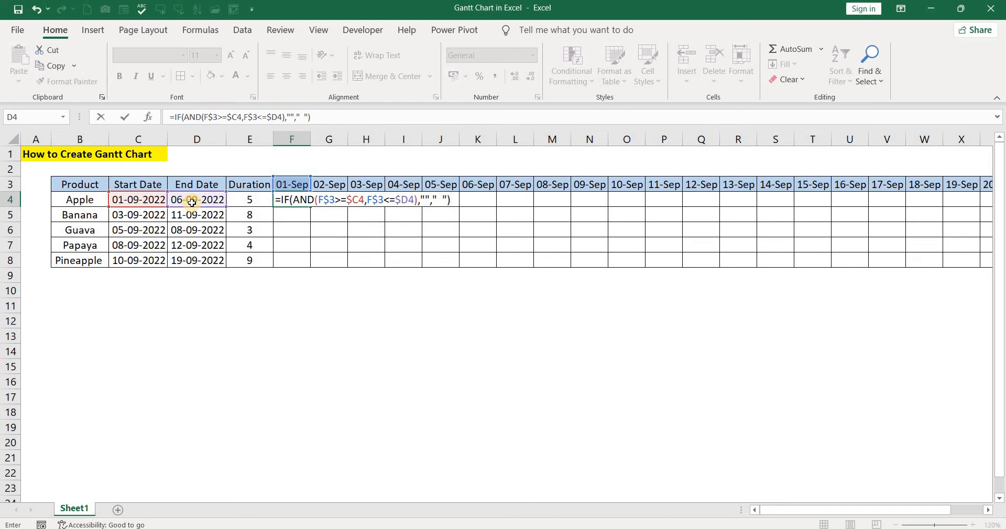
key(Return)
Fill the IF formula from F4 down through F8.
key(Up)
key(shift+Down)
key(shift+Down)
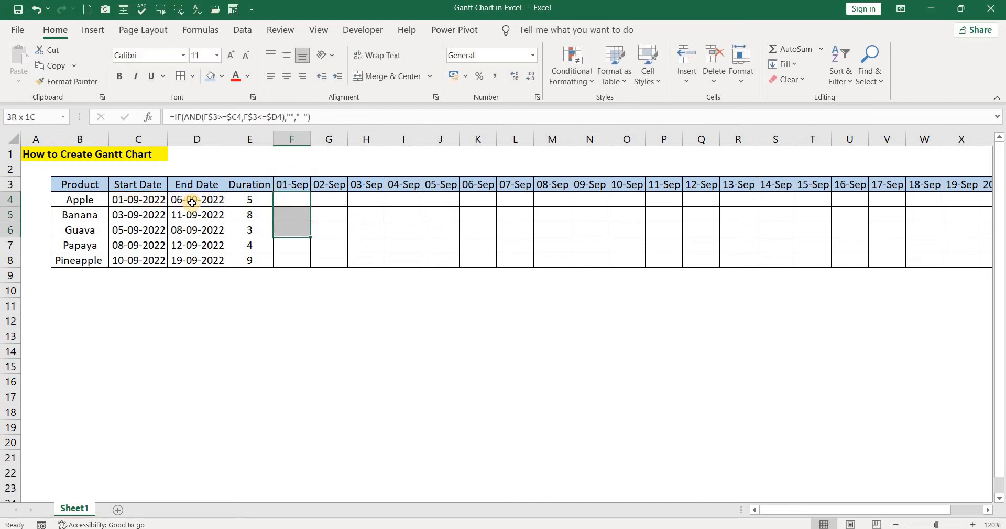
key(shift+Down)
key(shift+Down)
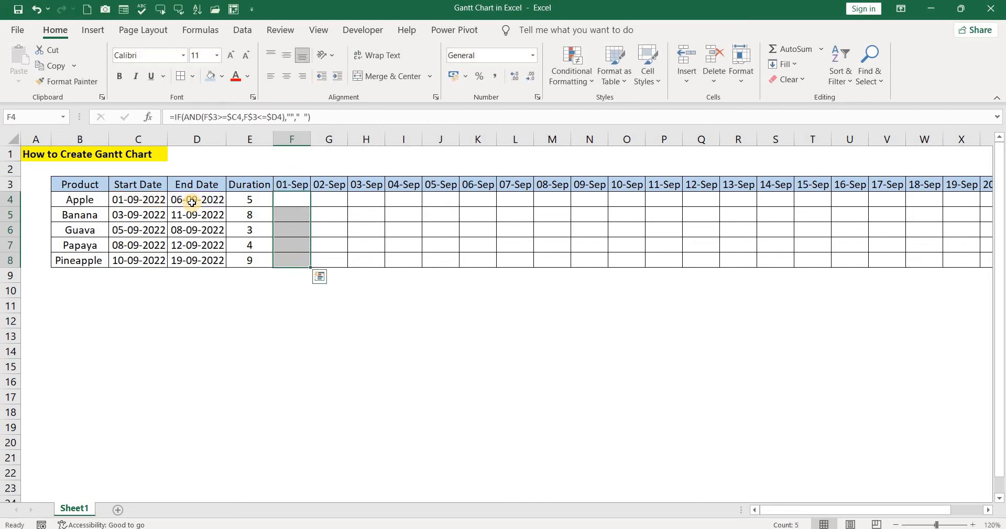
Fill the formulas in F4:F8 across the date columns through AB and return to F4.
key(shift+Right)
key(shift+Right)
key(shift+Right)
key(shift+Right)
key(shift+Right)
key(shift+Right)
key(shift+Right)
key(shift+Right)
key(shift+Right)
key(shift+Right)
key(shift+Right)
key(shift+Right)
key(shift+Right)
key(shift+Right)
key(shift+Right)
key(shift+Right)
key(shift+Right)
key(shift+Right)
key(shift+Right)
key(shift+Right)
key(shift+Right)
key(shift+Right)
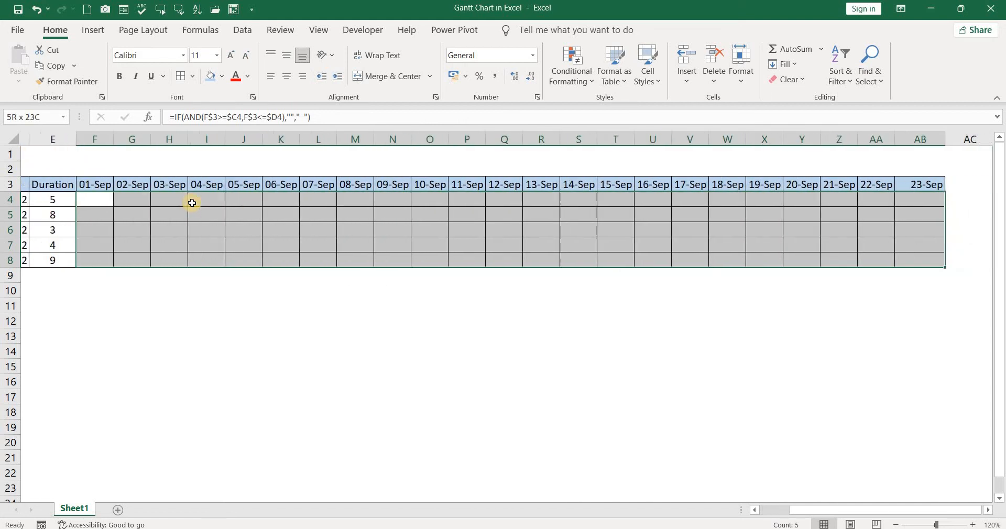
key(shift+Right)
key(Left)
key(Right)
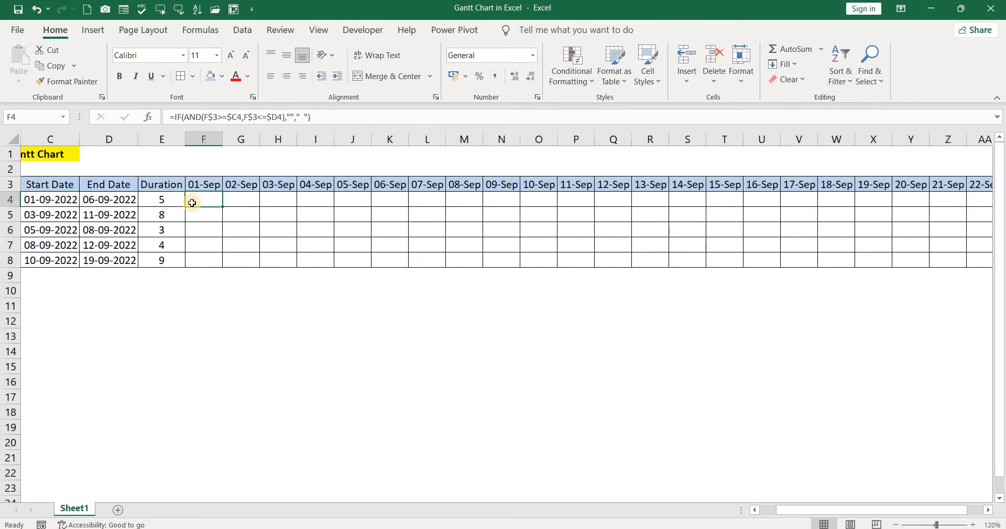
Select the date grid F4:AB8, from the Apple row's 01-Sep cell through the Pineapple row's 23-Sep cell.
key(Left)
key(Left)
key(Right)
key(Right)
key(ctrl+shift+Down)
key(shift+Right)
key(shift+Right)
key(shift+Right)
key(shift+Right)
key(shift+Right)
key(shift+Right)
key(shift+Right)
key(shift+Right)
key(shift+Right)
key(shift+Right)
key(shift+Right)
key(shift+Right)
key(shift+Right)
key(shift+Right)
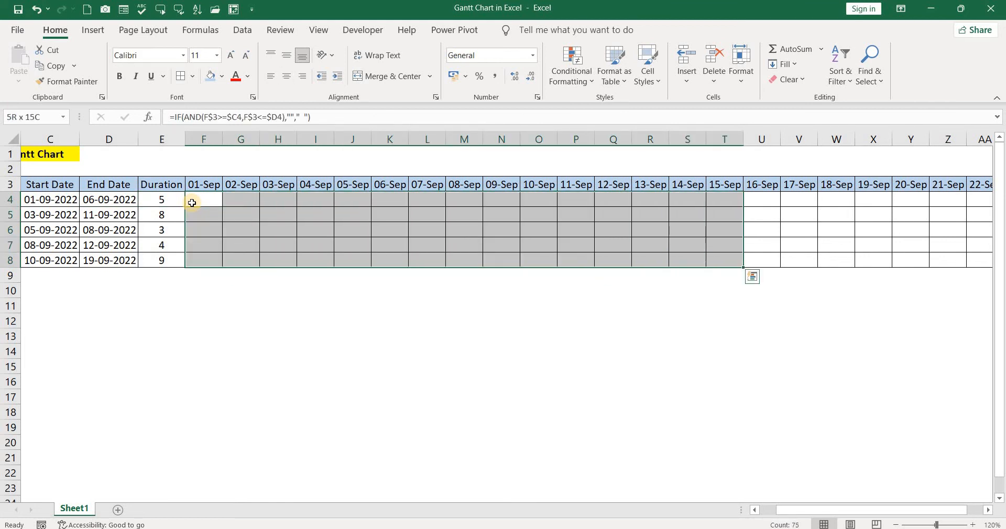
key(shift+Right)
key(shift+Right)
key(shift+Right)
key(shift+Right)
key(shift+Right)
key(shift+Right)
key(shift+Right)
key(shift+Right)
key(shift+Right)
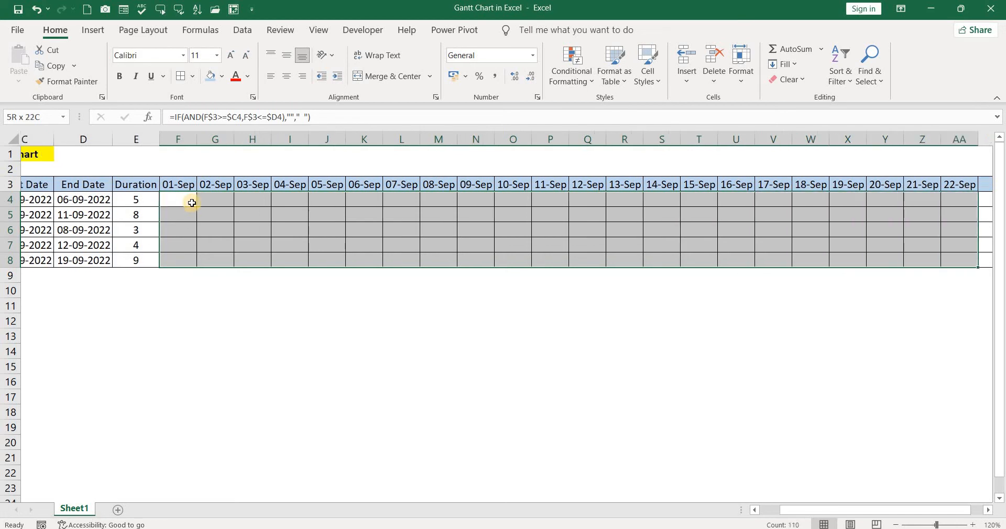
key(shift+Left)
Create a conditional formatting rule for the selected date grid that uses the formula =f4="" to determine which cells to format.
click(571, 66)
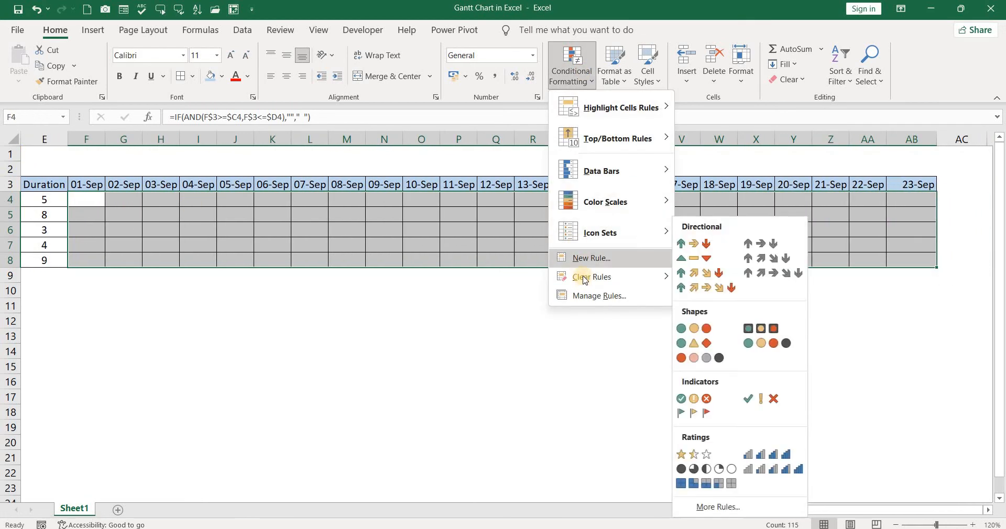
click(584, 258)
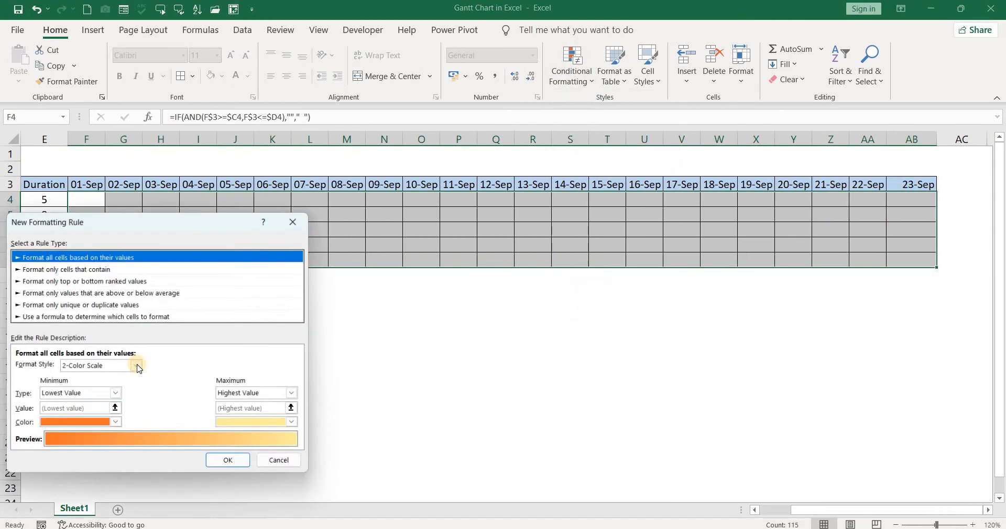
click(86, 317)
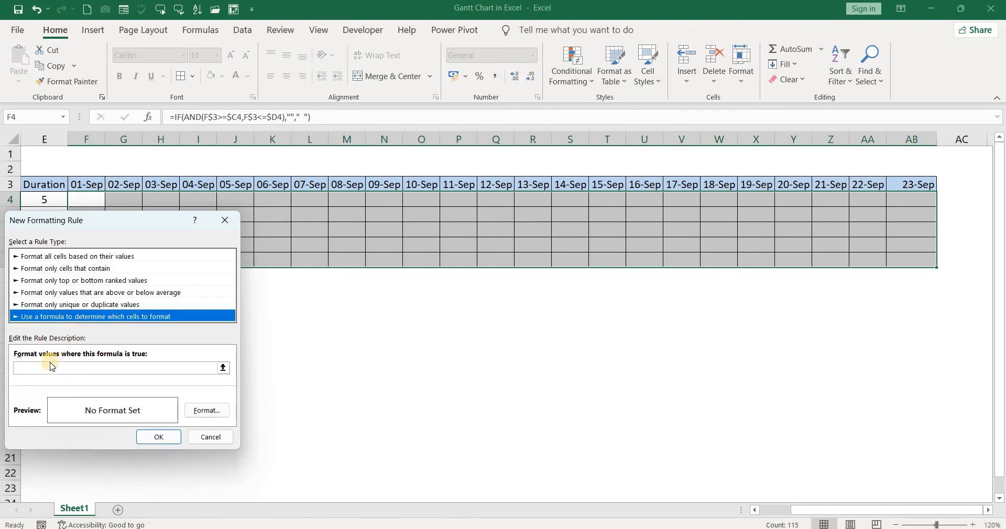
click(44, 371)
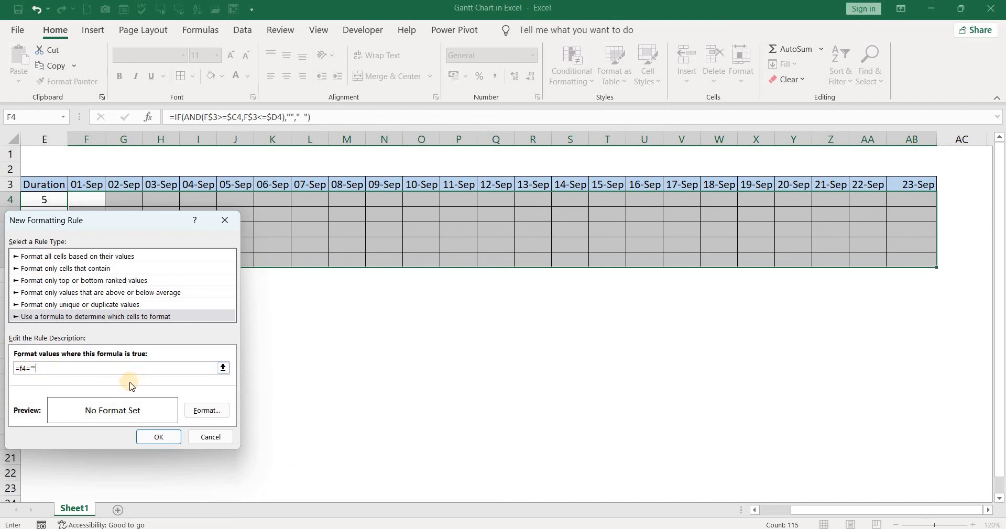
Give the formatting rule a light green fill, apply it to the grid and deselect the range.
click(193, 411)
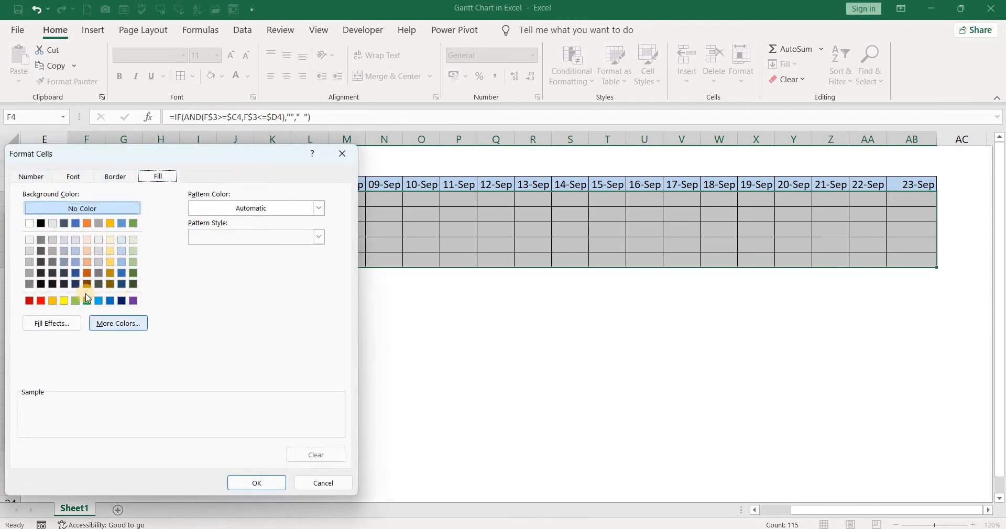
click(134, 263)
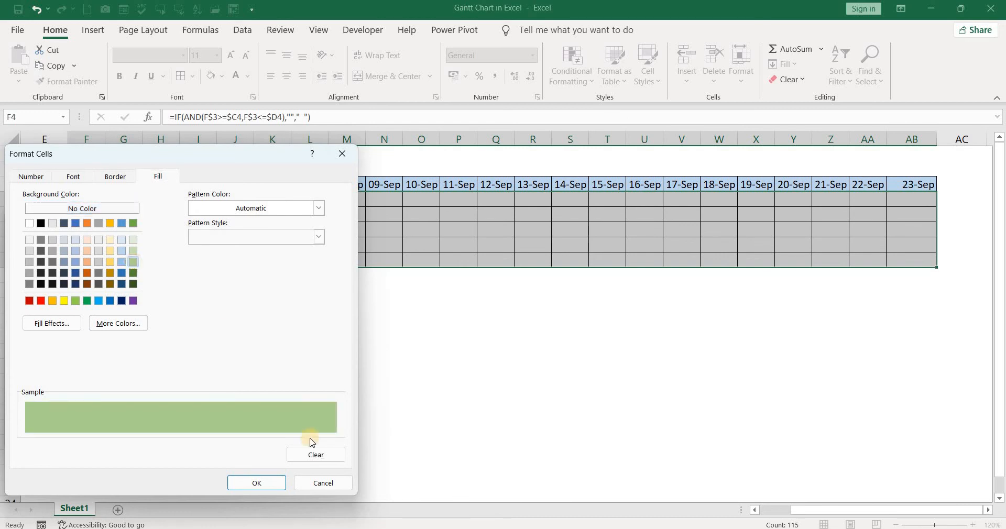
click(259, 482)
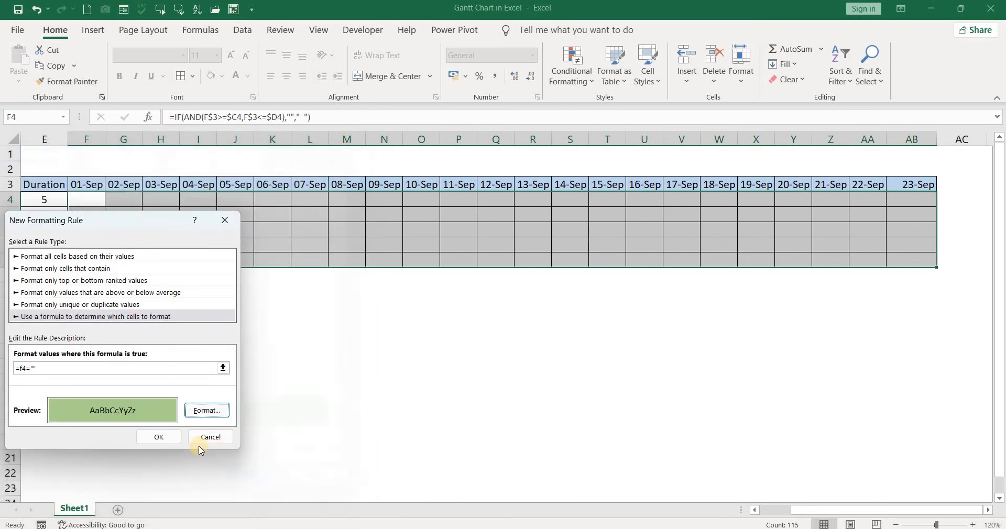
click(168, 443)
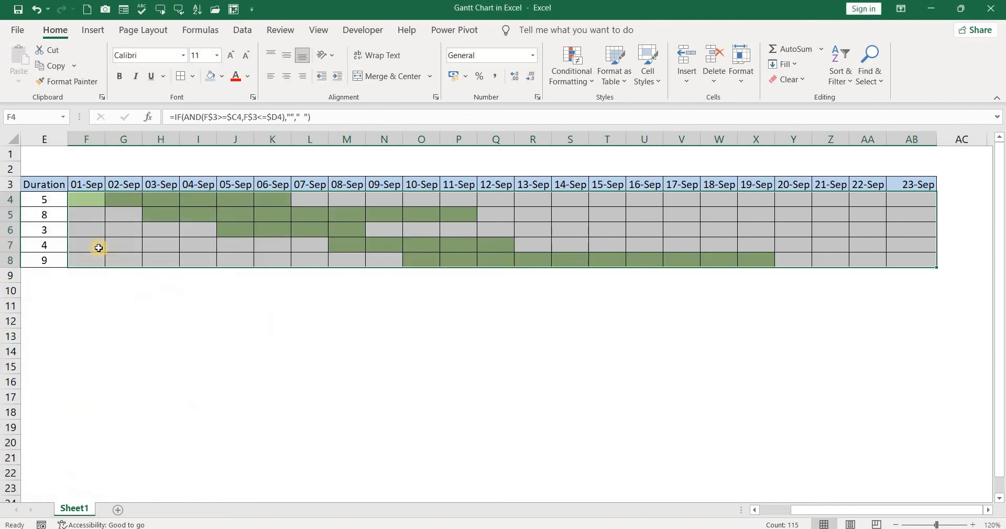
click(92, 237)
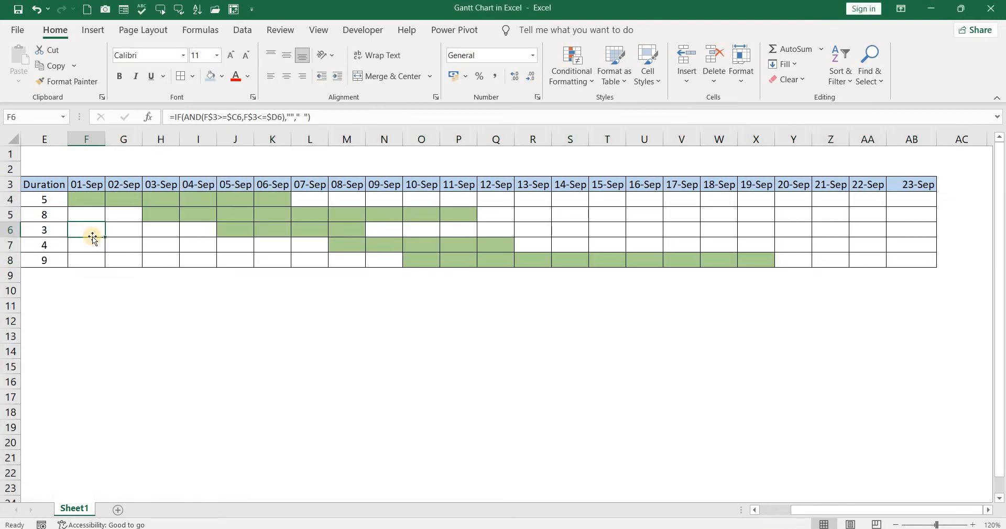
Check Apple's green bar in row 4 against its start and end dates.
key(Home)
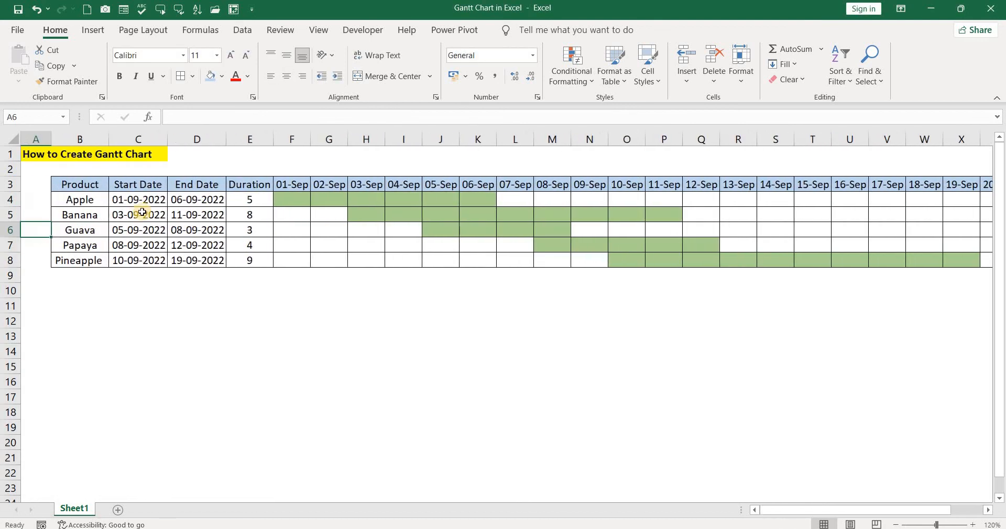
click(148, 203)
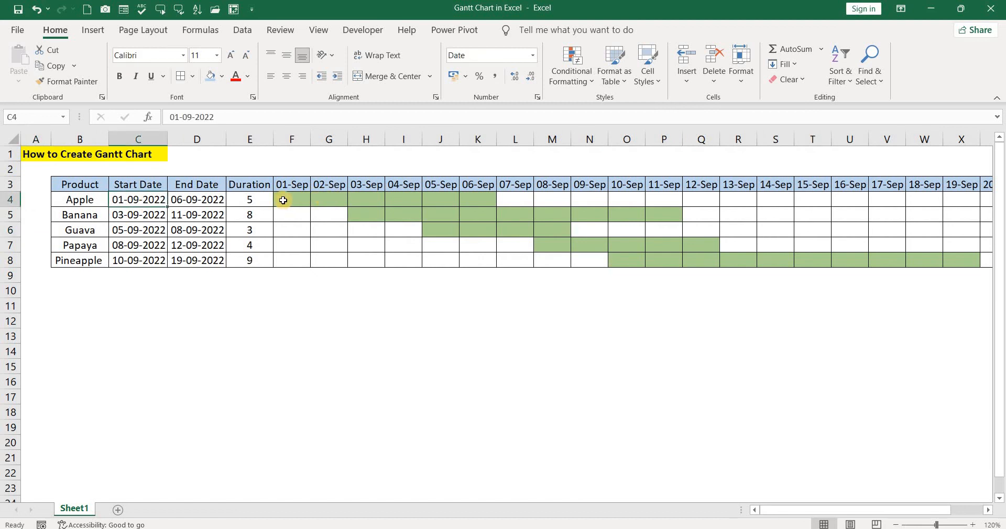
click(283, 200)
key(shift+Right)
key(shift+Right)
key(shift+Right)
key(shift+Right)
key(shift+Right)
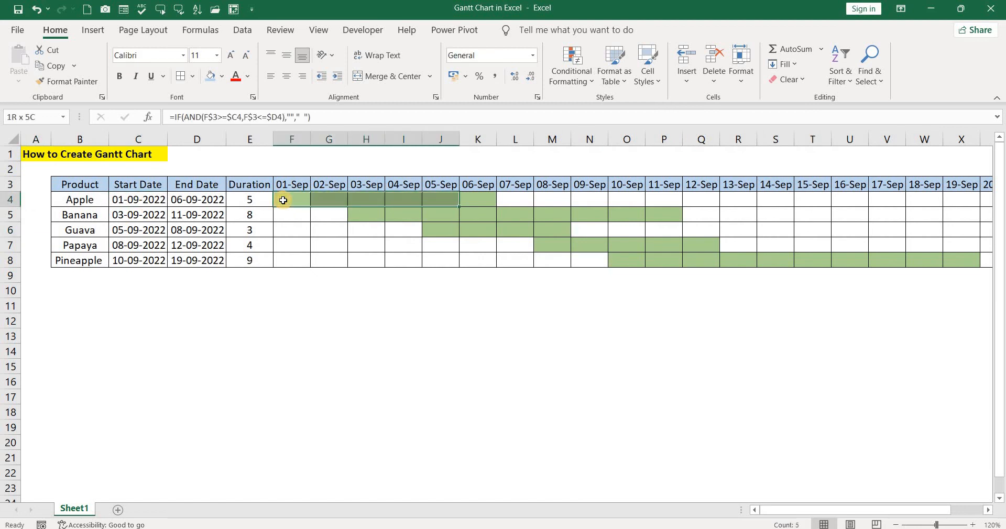
Check Banana's green bar in row 5 by selecting its cells from the 03-Sep column through 11-Sep.
key(Down)
key(Right)
key(Right)
key(shift+Right)
key(shift+Right)
key(shift+Right)
key(shift+Right)
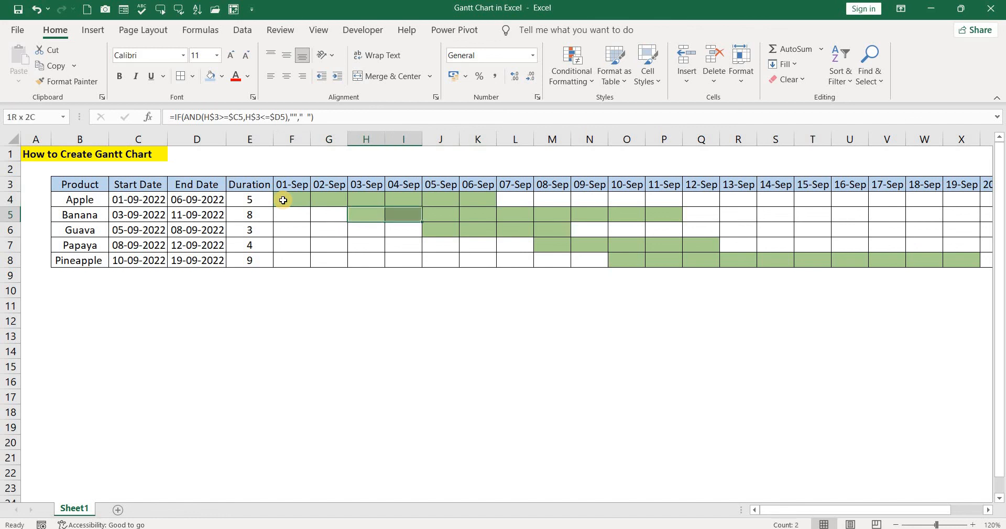
key(shift+Right)
key(shift+Right)
key(shift+Right)
key(shift+Right)
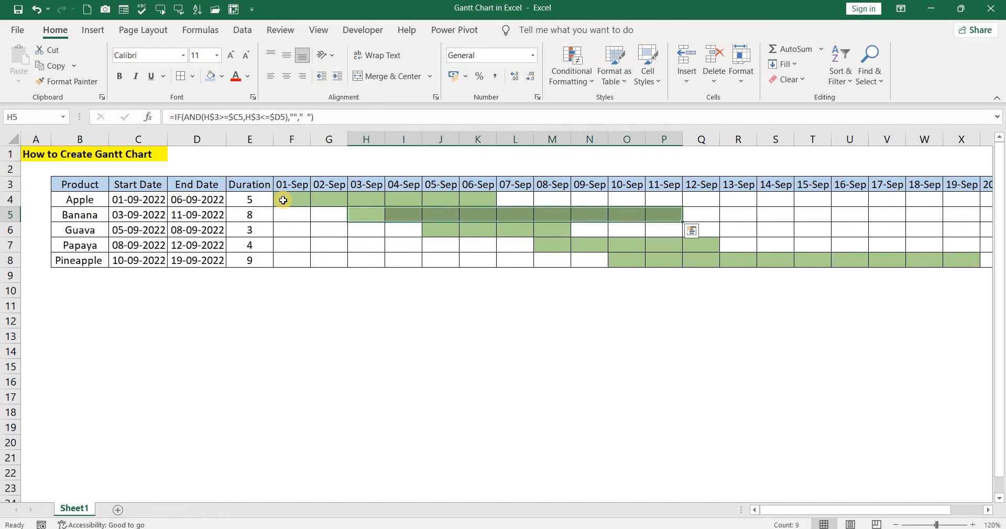
Check the green bars of Guava and Papaya in rows 6 and 7 against their start and end dates.
key(Down)
key(Right)
key(Right)
key(shift+Right)
key(shift+Right)
key(shift+Right)
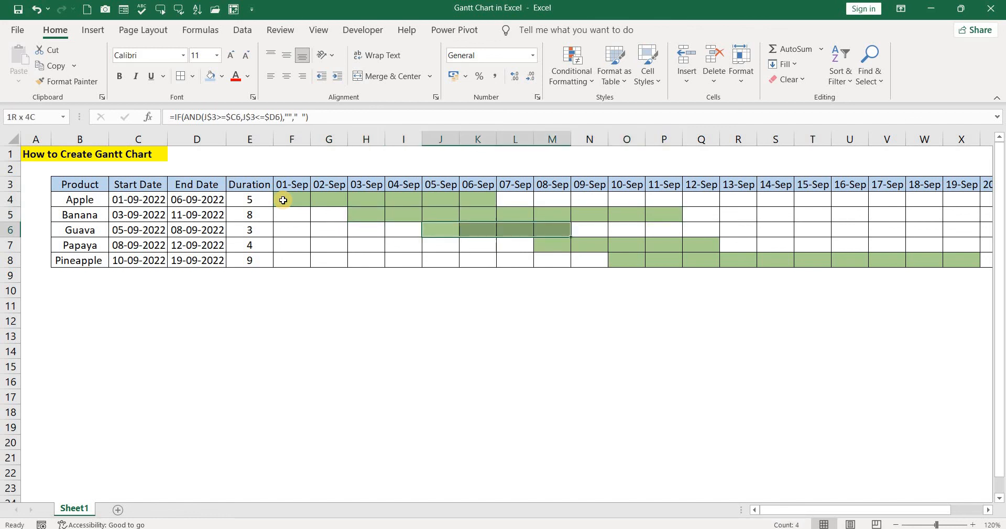
key(Down)
key(Right)
key(Right)
key(Right)
key(shift+Right)
key(shift+Right)
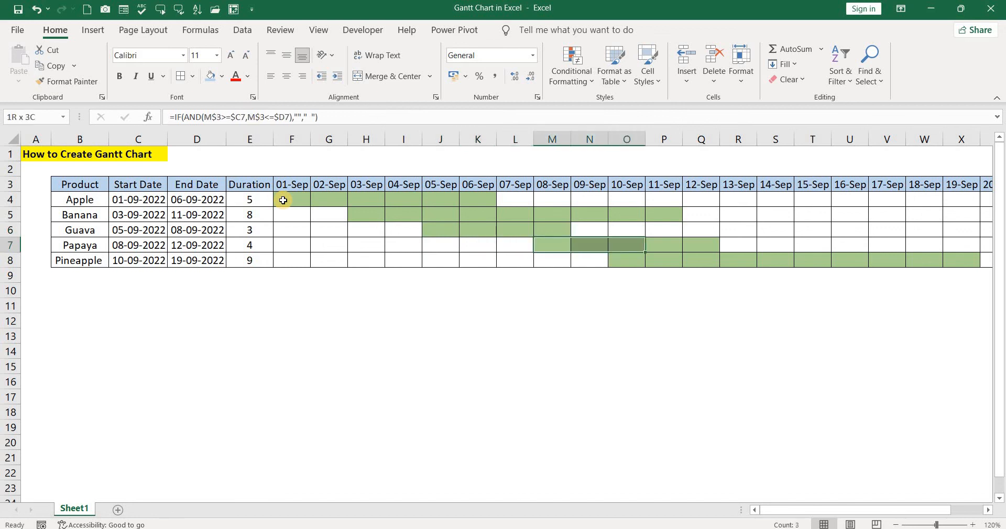
key(shift+Right)
key(shift+Right)
Check Pineapple's green bar in row 8 from the 10-Sep column onward, and return to cell N6.
key(Down)
key(Right)
key(shift+Right)
key(shift+Right)
key(shift+Right)
key(shift+Right)
key(shift+Right)
key(shift+Right)
key(shift+Right)
key(shift+Right)
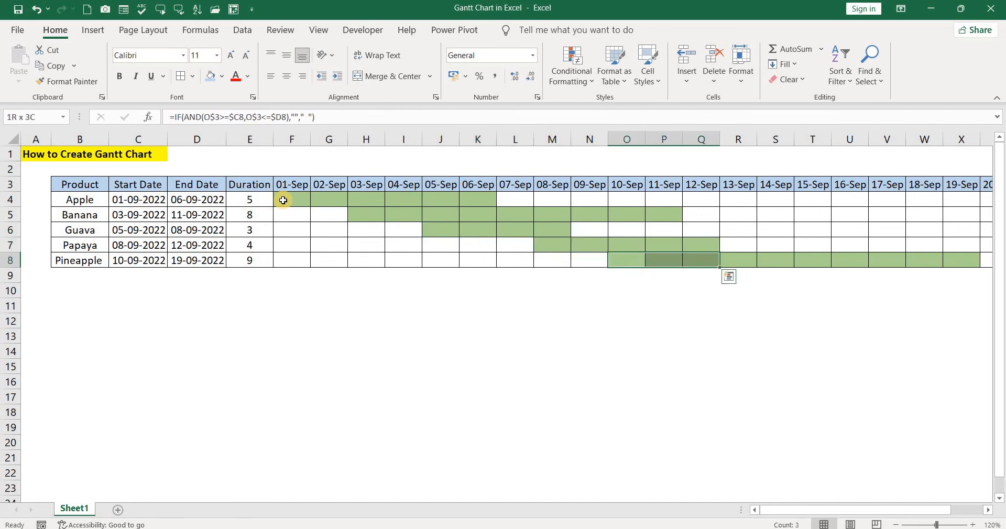
key(Left)
key(Up)
key(Up)
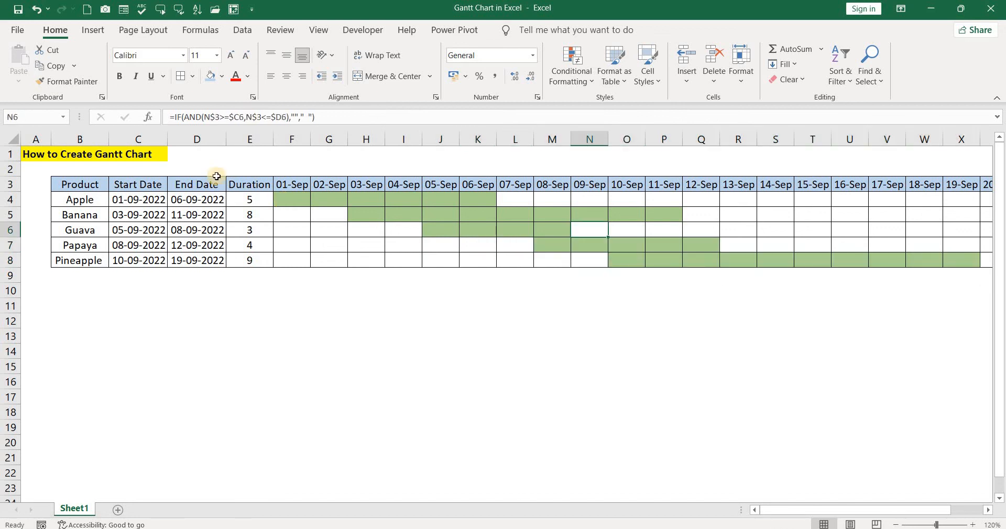